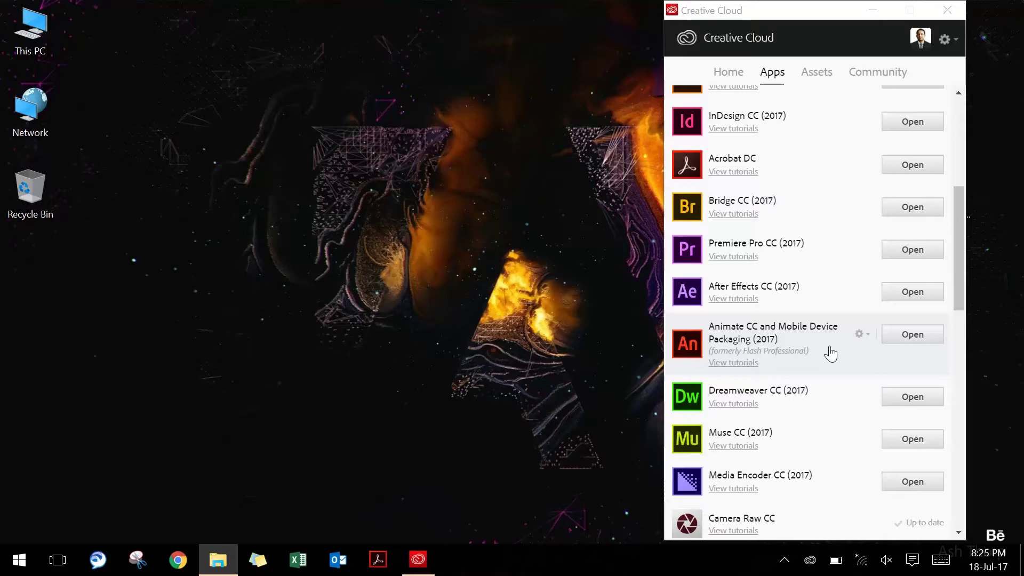
Launch Animate CC 2017 from the Creative Cloud app list
click(911, 335)
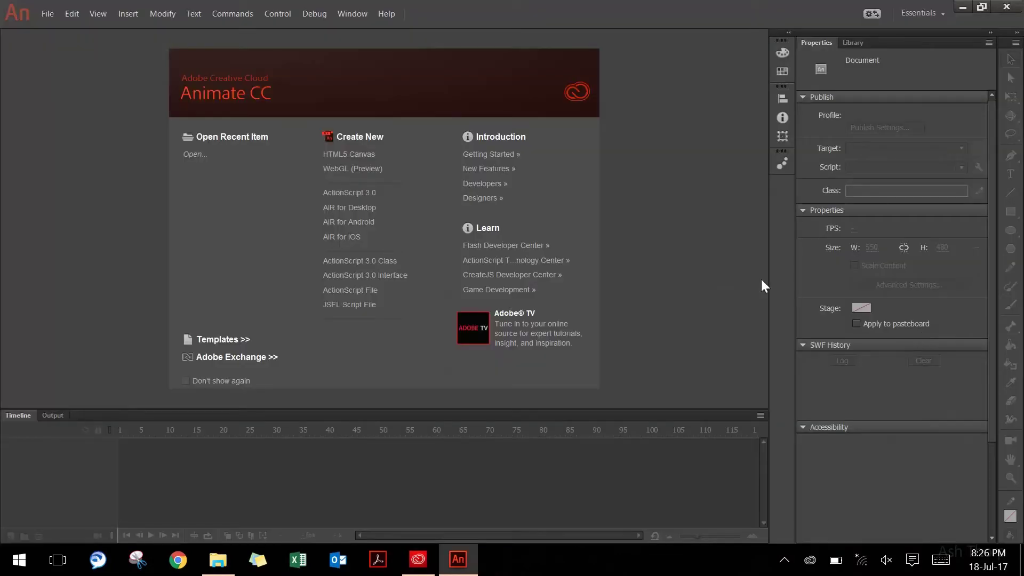
Create an AIR for Desktop document with an 800 × 600 px stage
click(384, 210)
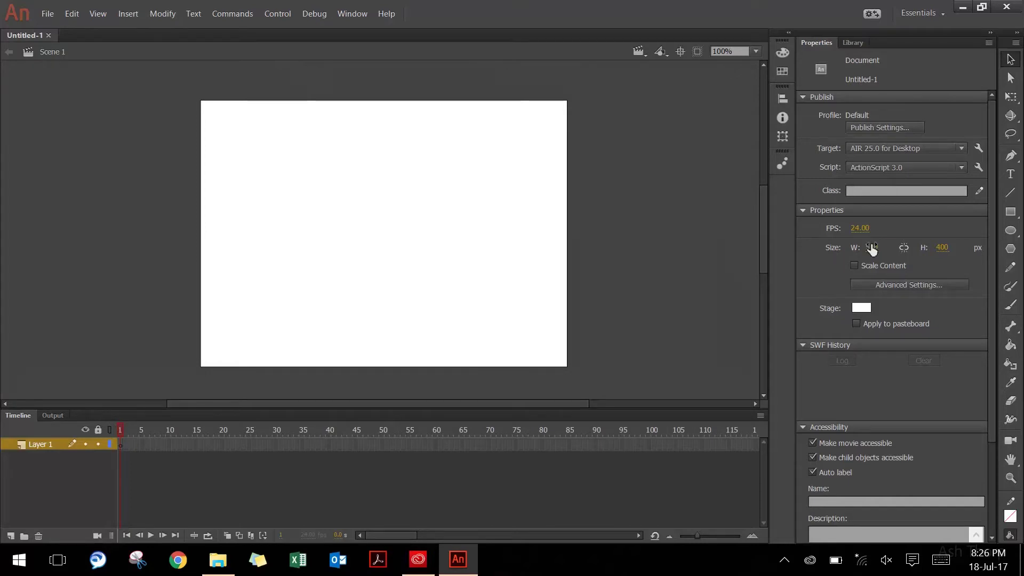
text(800)
key(Tab)
text(600)
key(Return)
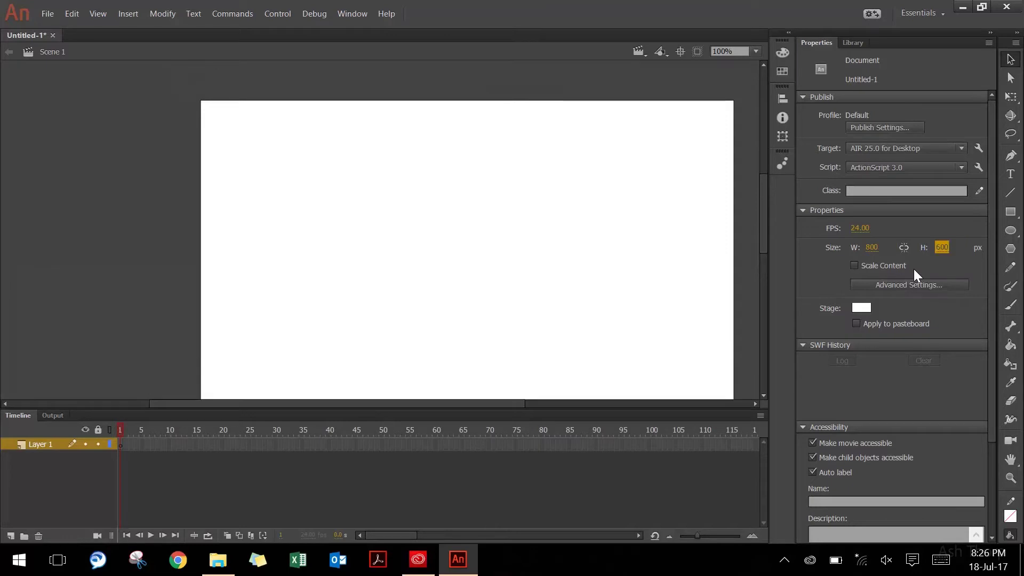
Add the text 'Network Drive 1' and paste its folder path into the Link field
click(1010, 174)
click(236, 137)
text(Network Drive 1)
key(ctrl+a)
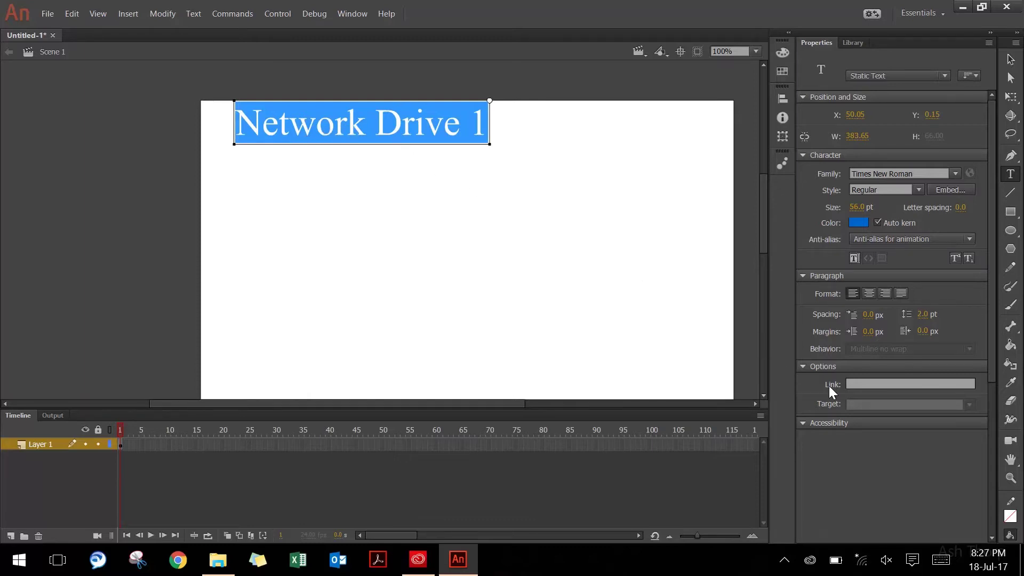
click(854, 383)
text(rs\amasingh\Desktop\Network Drive 1)
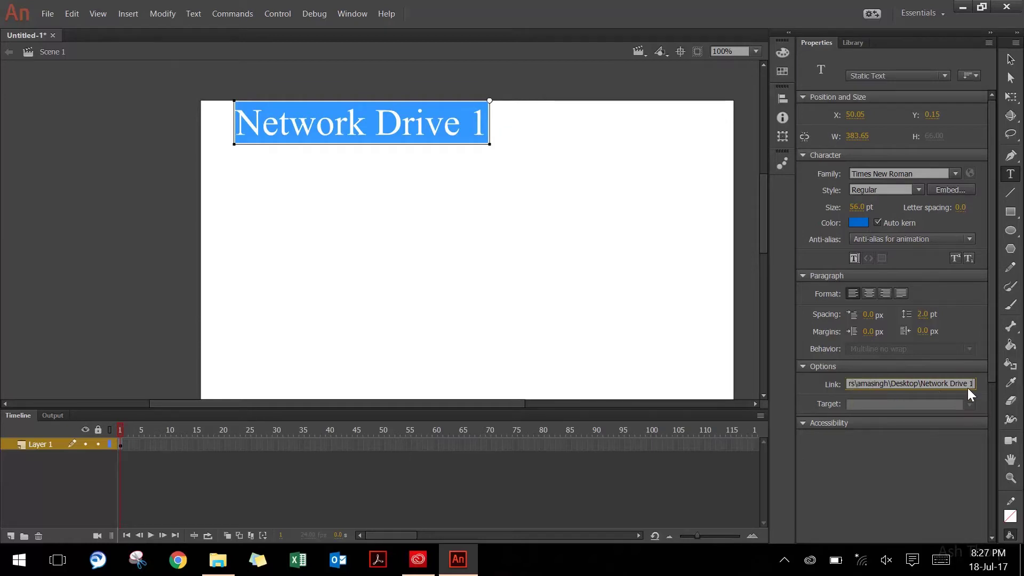
Add 'Network Drive 2' below, linking it to the same path ending in 2
click(245, 186)
text(Network Drive)
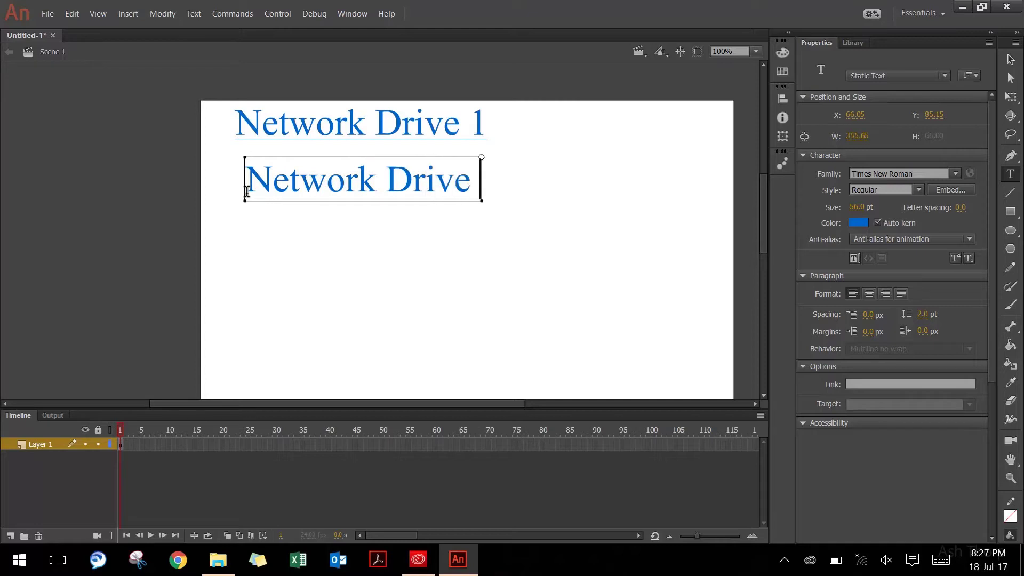
text( 2)
key(ctrl+a)
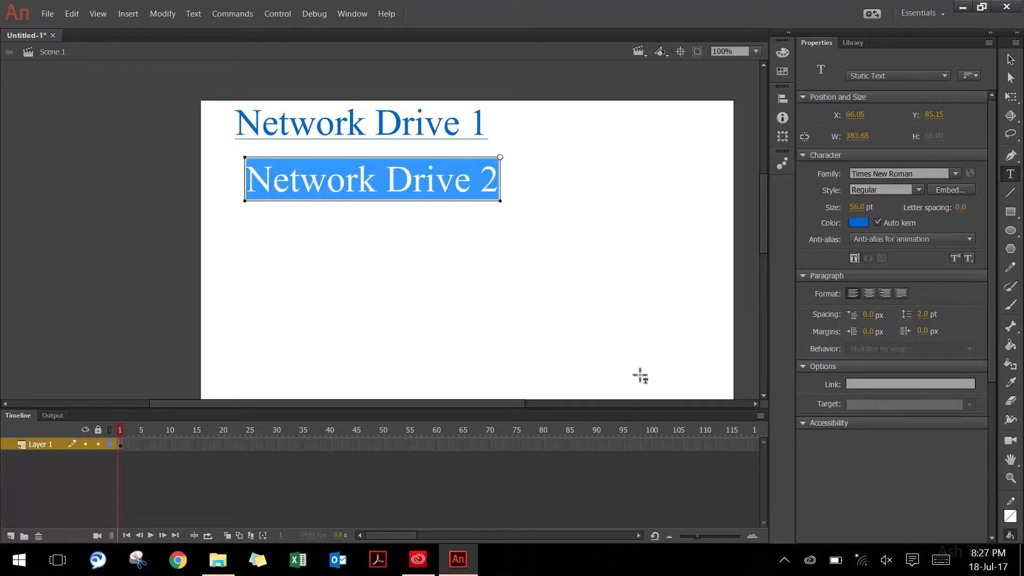
click(858, 383)
key(ctrl+v)
key(BackSpace)
text(2)
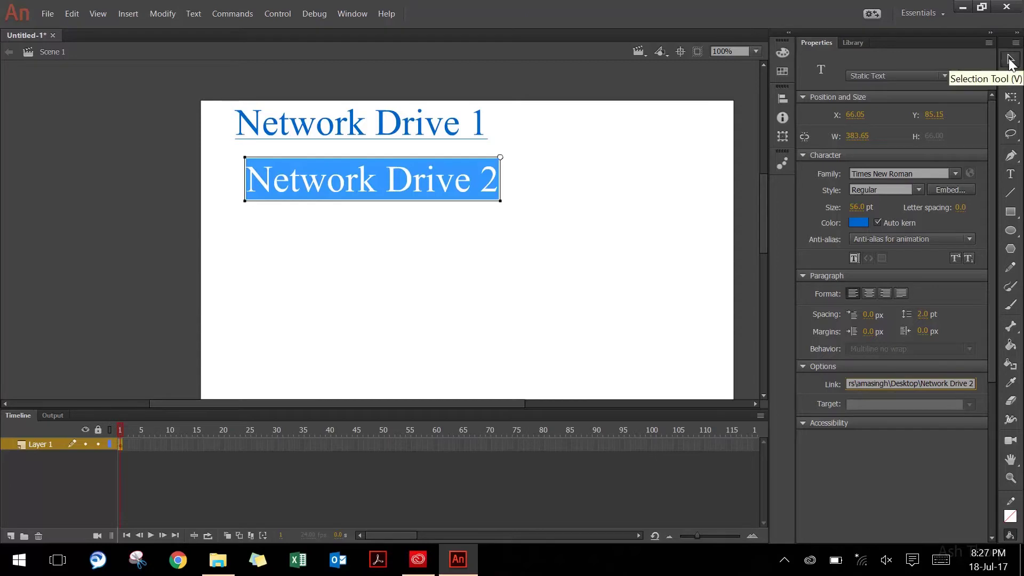
click(1010, 59)
click(50, 16)
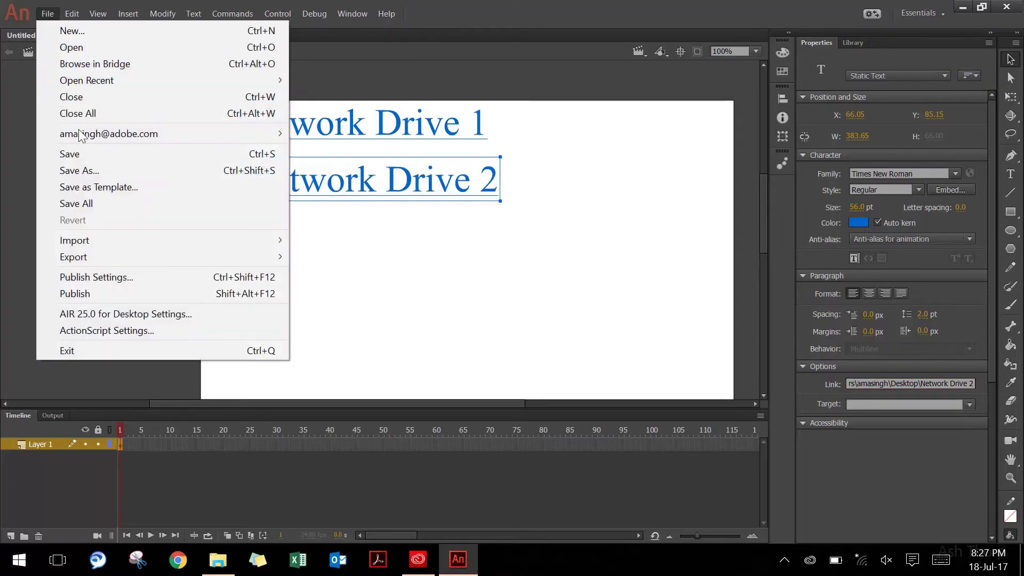
Save the document as links_project.fla in Desktop\Links_To_network
click(83, 155)
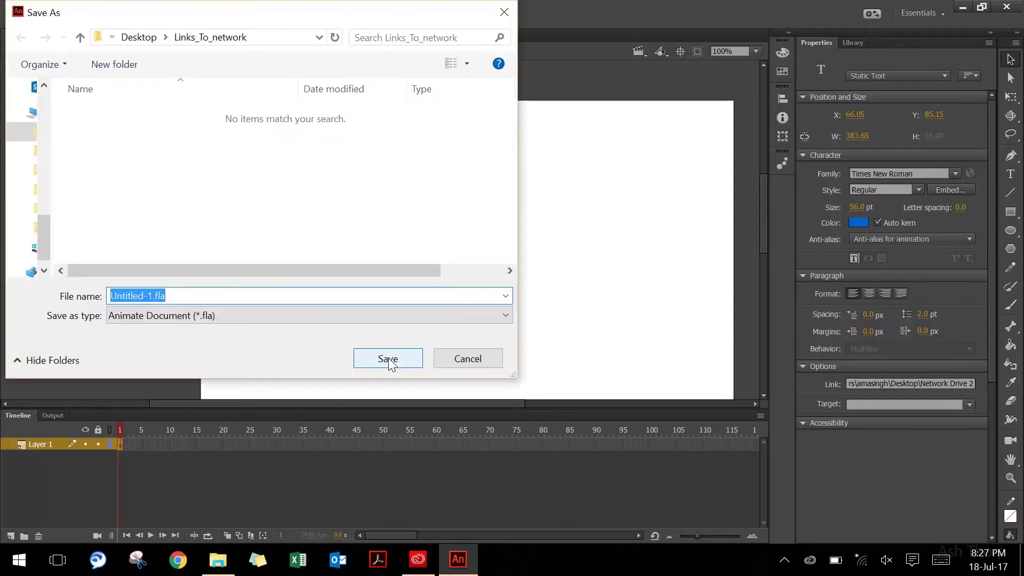
text(lin)
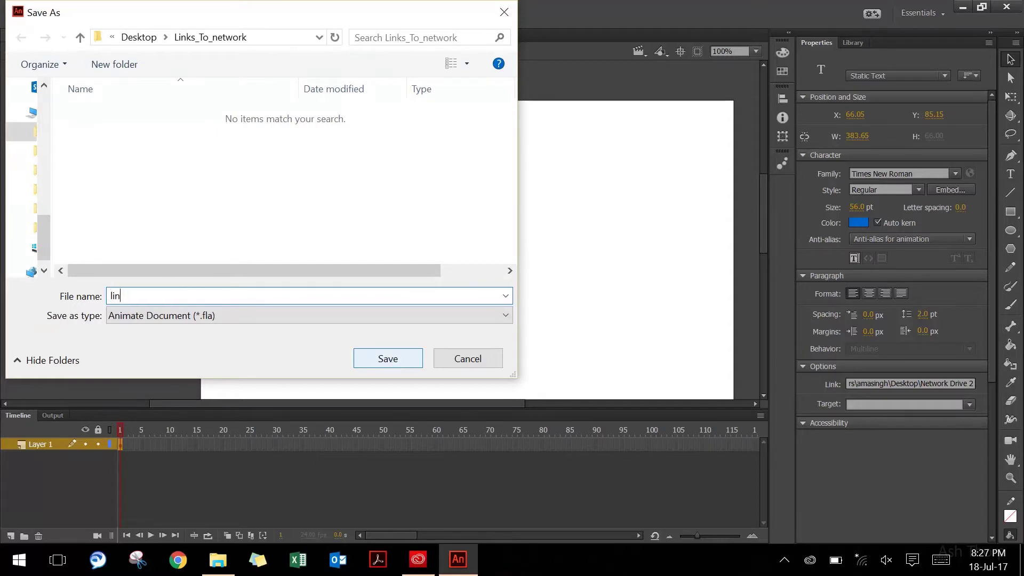
text(ks_project)
click(388, 363)
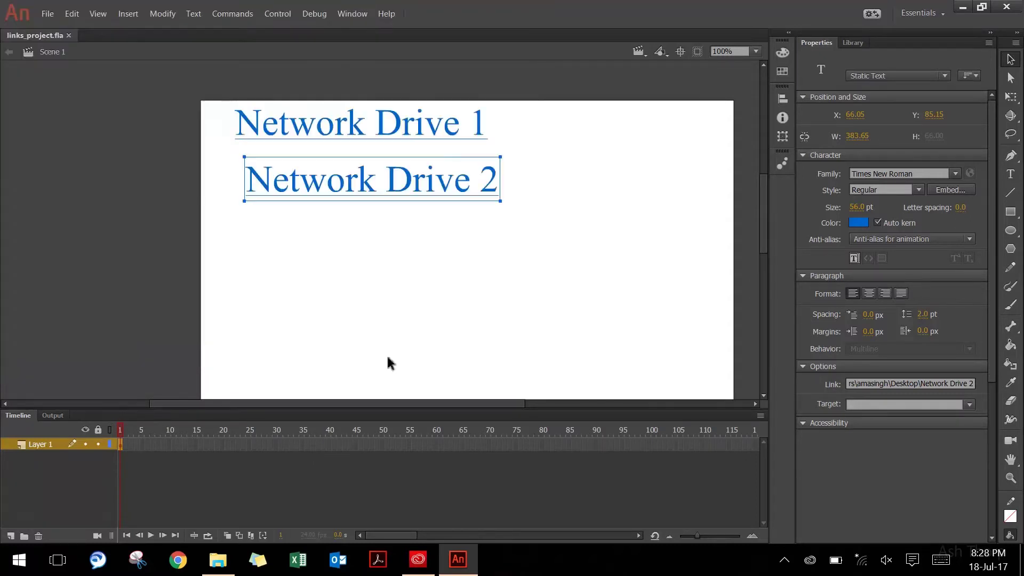
click(48, 15)
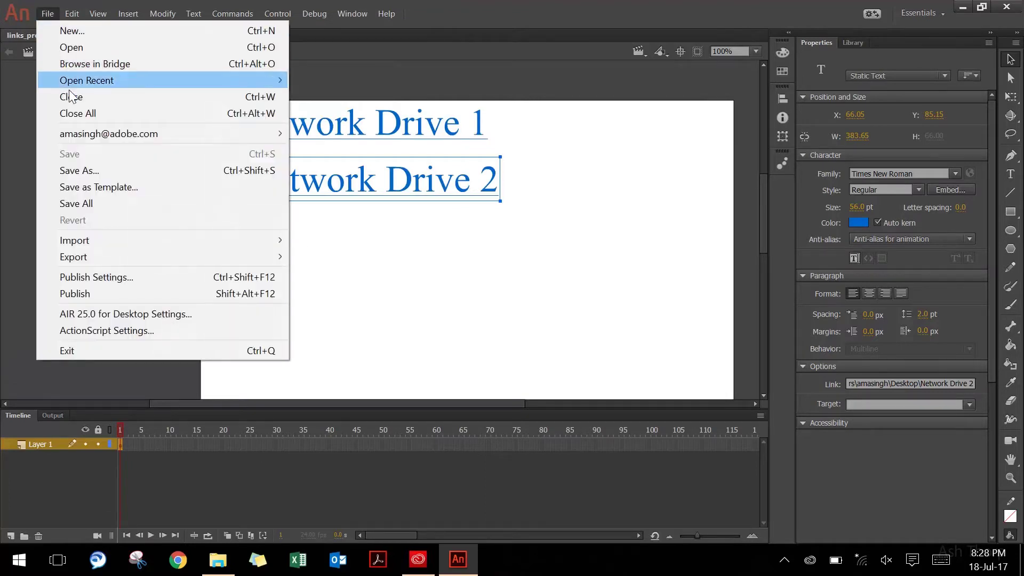
In Publish Settings, rename the output file to links_application.swf
click(131, 279)
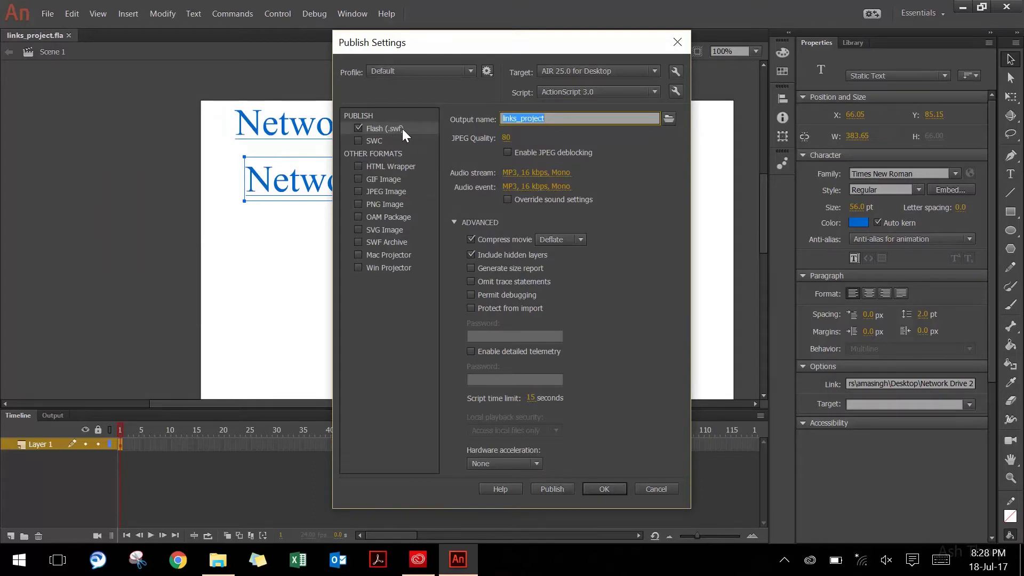
click(670, 120)
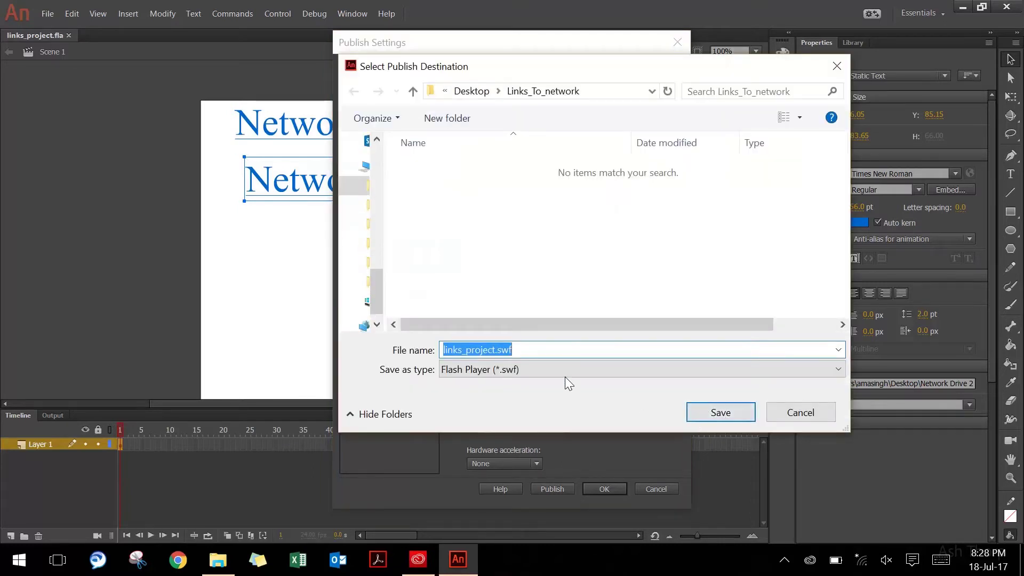
click(497, 350)
key(BackSpace)
key(BackSpace)
key(BackSpace)
key(BackSpace)
key(BackSpace)
key(BackSpace)
key(BackSpace)
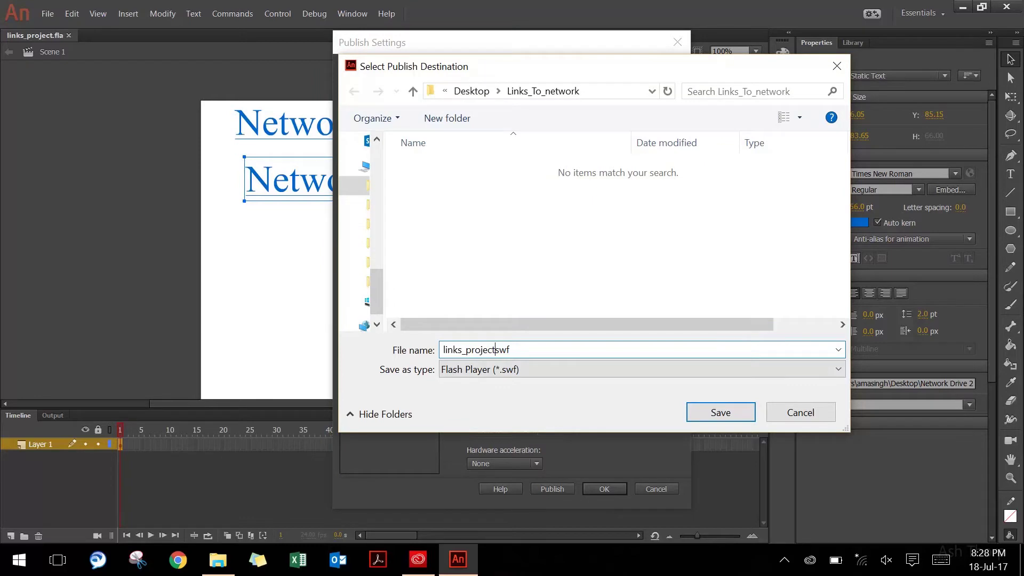
key(BackSpace)
text(application.swf)
key(Return)
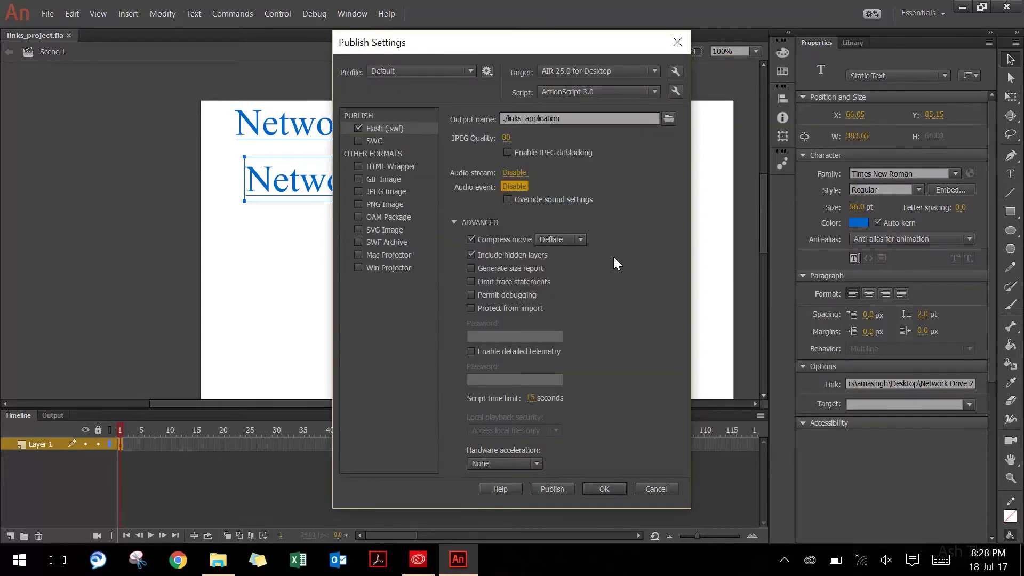
Accept the publish settings and bring up the AIR 25.0 for Desktop Settings
click(604, 489)
click(52, 16)
click(135, 292)
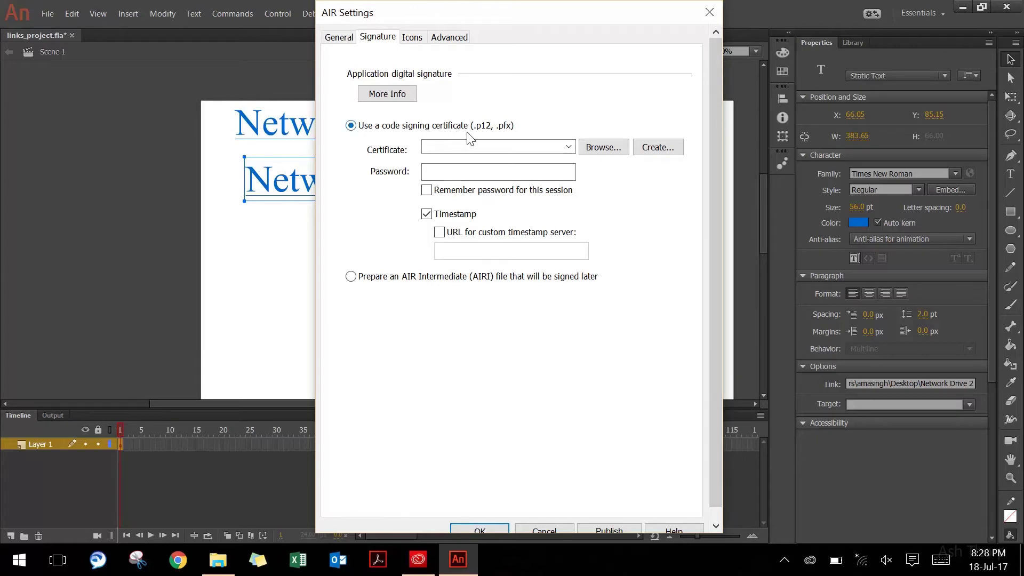
Fill in a self-signed certificate: publisher name, unit Unit1, organization, country AU, password
click(657, 152)
click(657, 149)
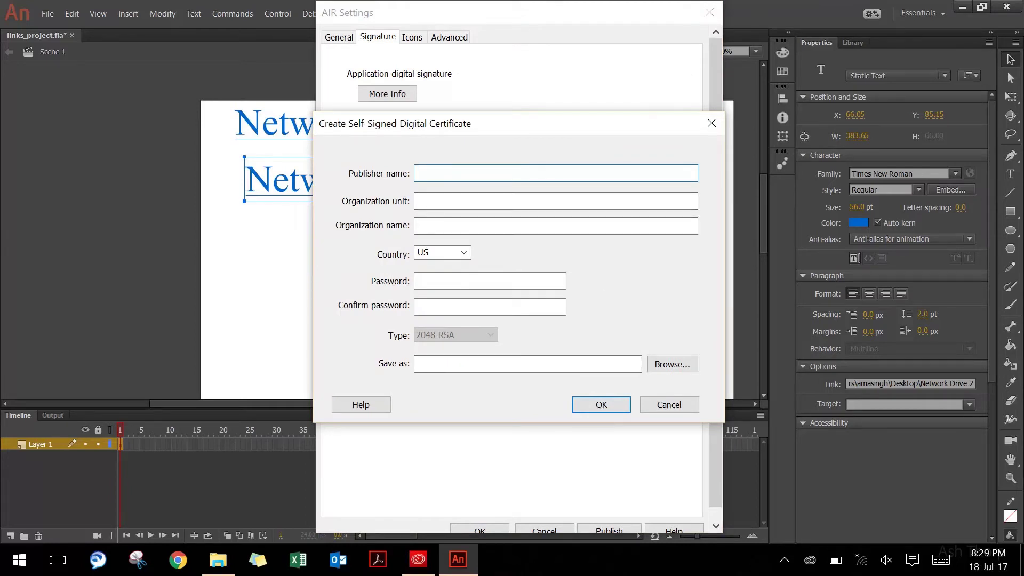
text(Amandeep)
key(Tab)
text(Unit1)
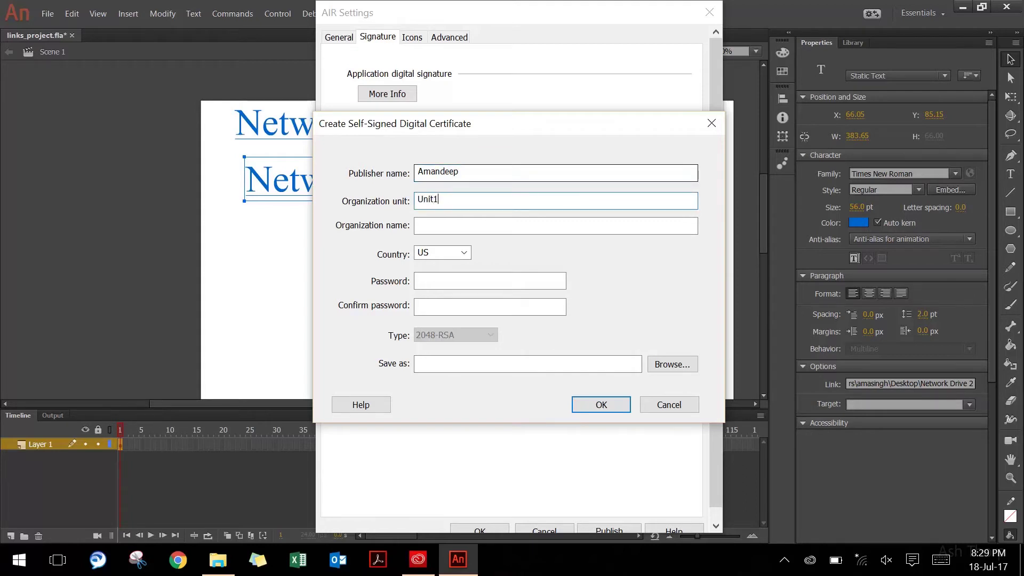
key(Tab)
text(Compan)
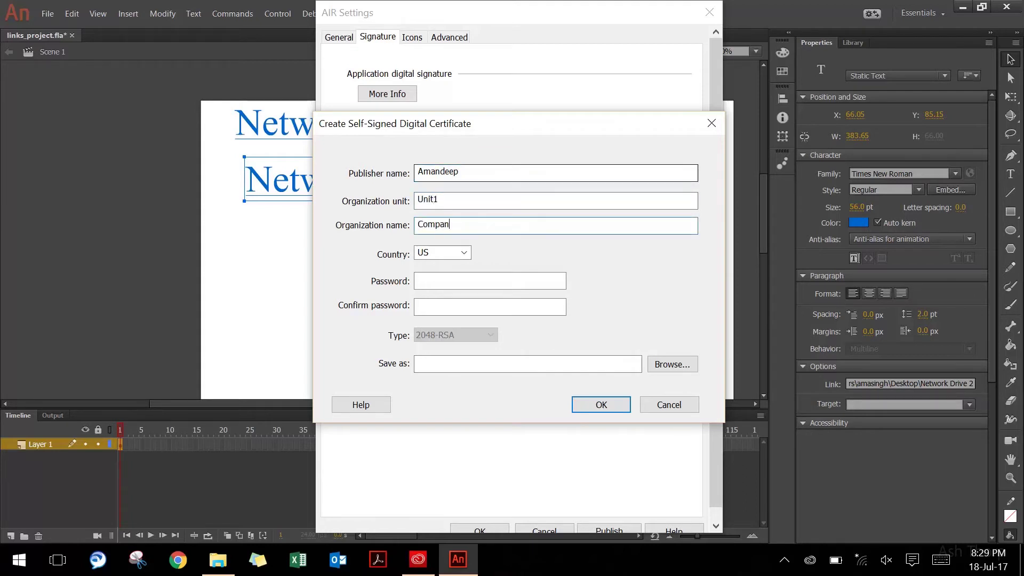
text(y name)
key(Tab)
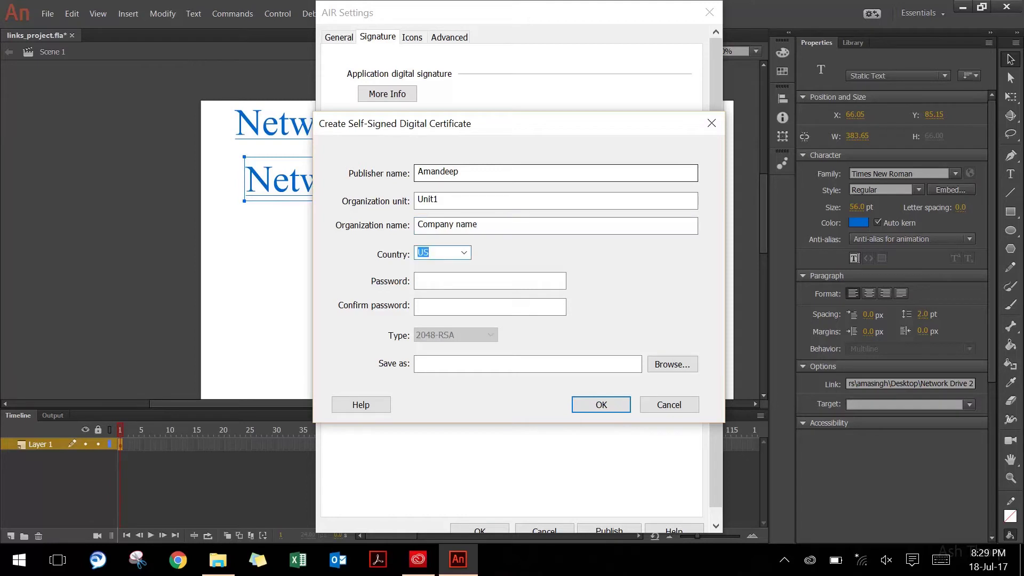
text(AU)
key(Tab)
text(••••••••)
key(Tab)
text(••••••••)
key(Tab)
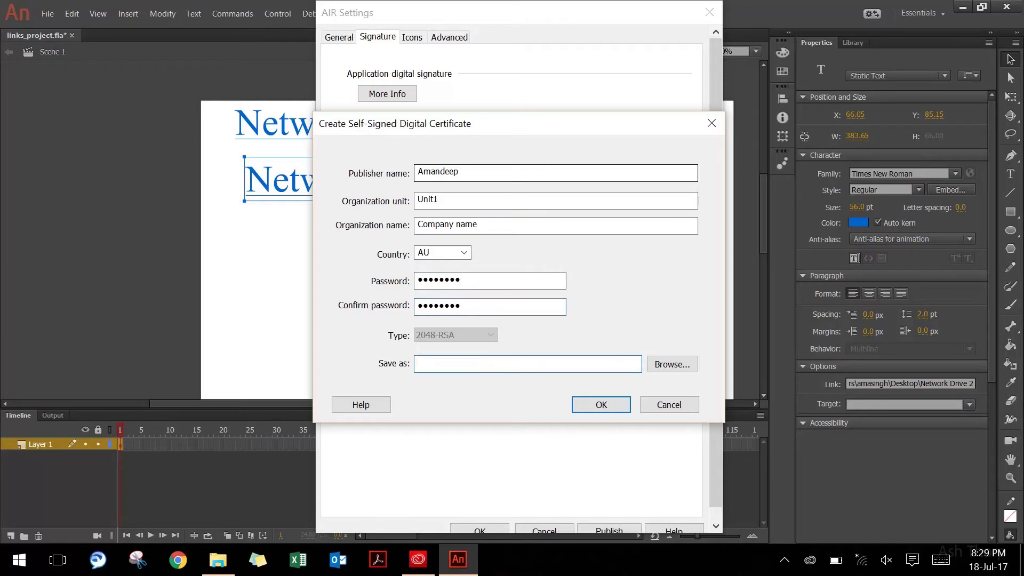
Save the certificate as links_certificate.p12, create it, and confirm
click(667, 364)
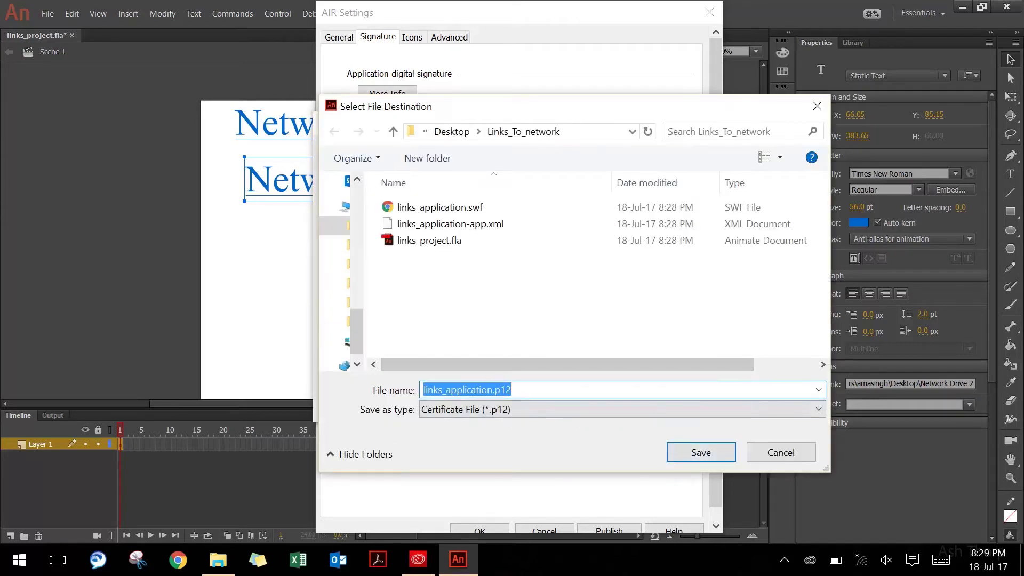
click(488, 390)
key(BackSpace)
key(BackSpace)
key(BackSpace)
key(BackSpace)
key(BackSpace)
key(BackSpace)
key(BackSpace)
key(BackSpace)
key(BackSpace)
key(BackSpace)
key(BackSpace)
text(certificate)
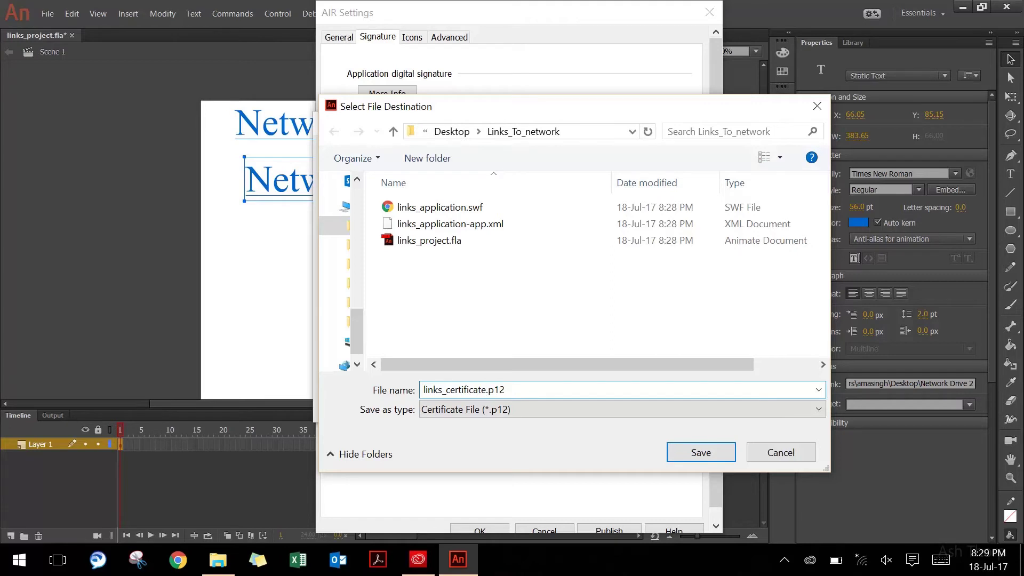
key(Return)
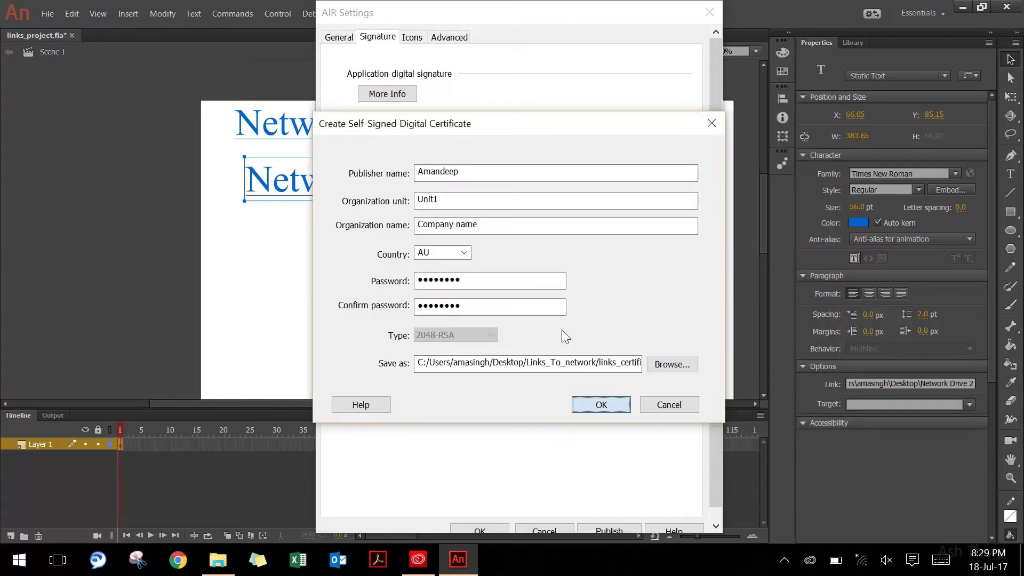
click(599, 403)
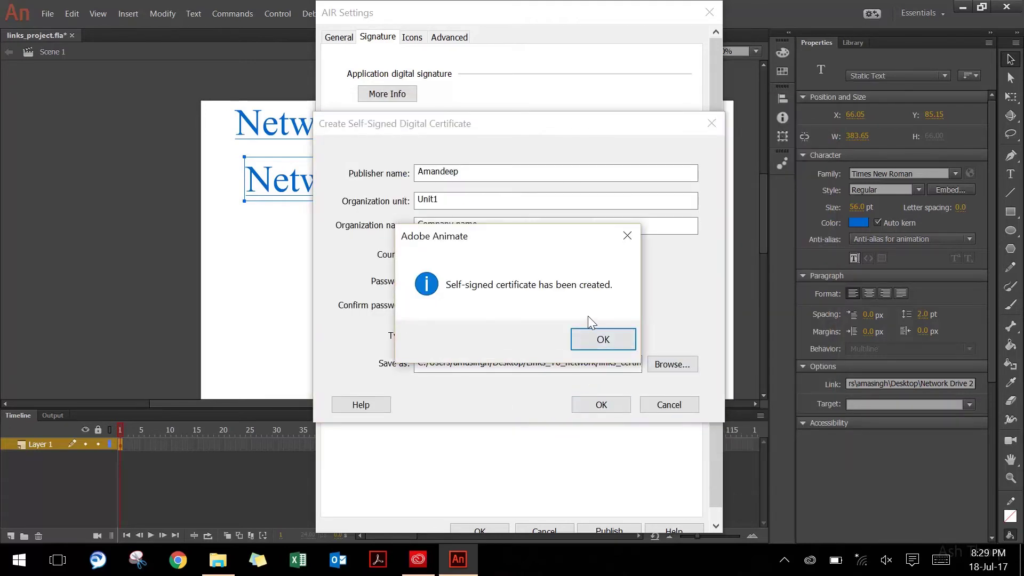
click(603, 339)
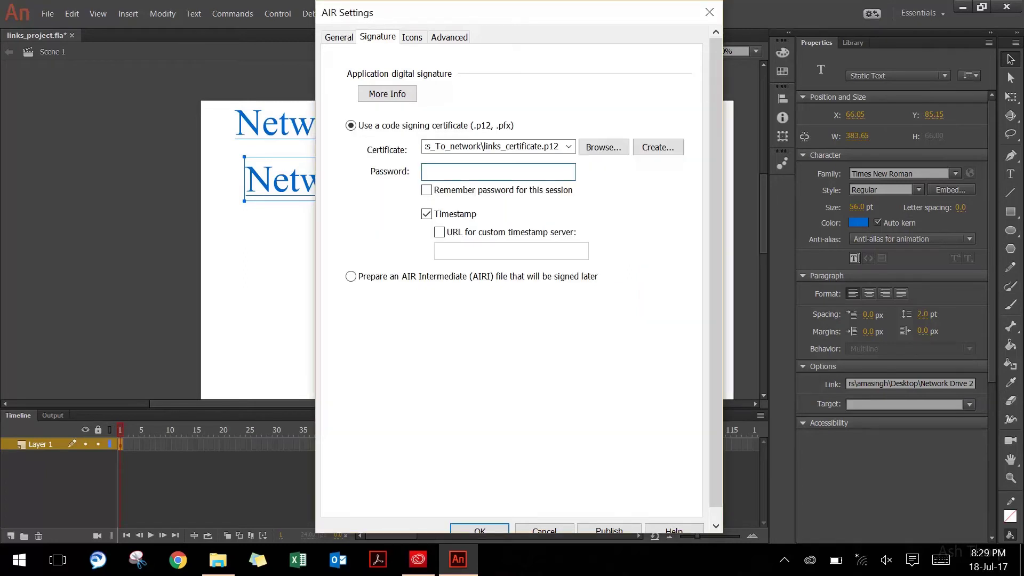
Enter and remember the certificate password, disable timestamping, output as application with runtime embedded
text(password)
click(486, 192)
click(459, 215)
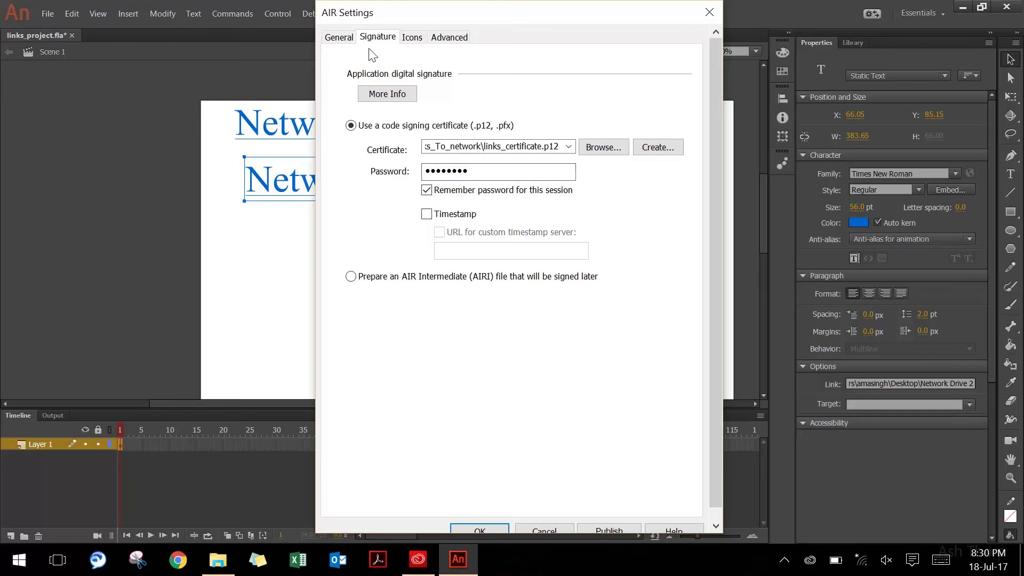
click(349, 42)
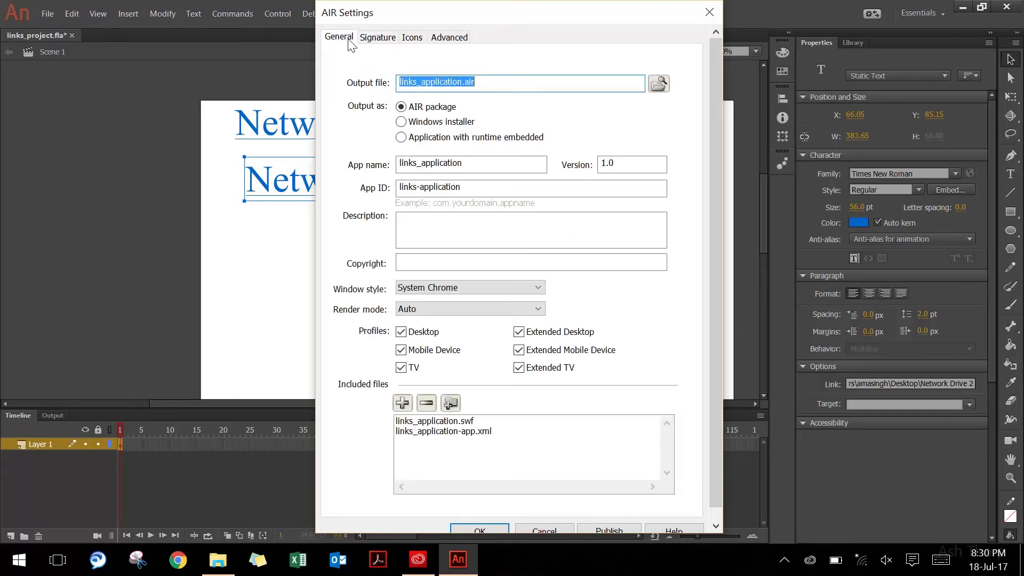
click(401, 138)
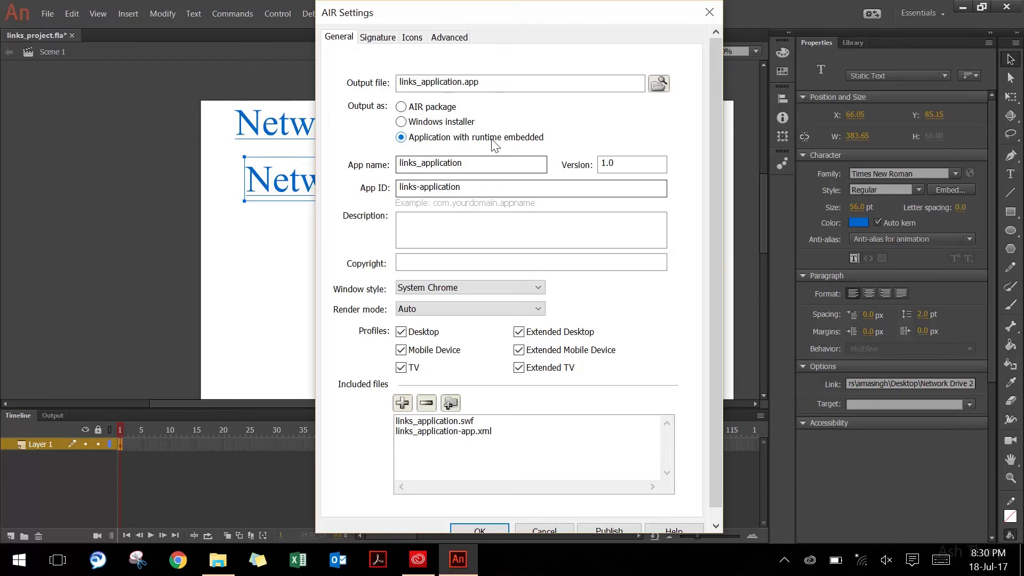
click(479, 529)
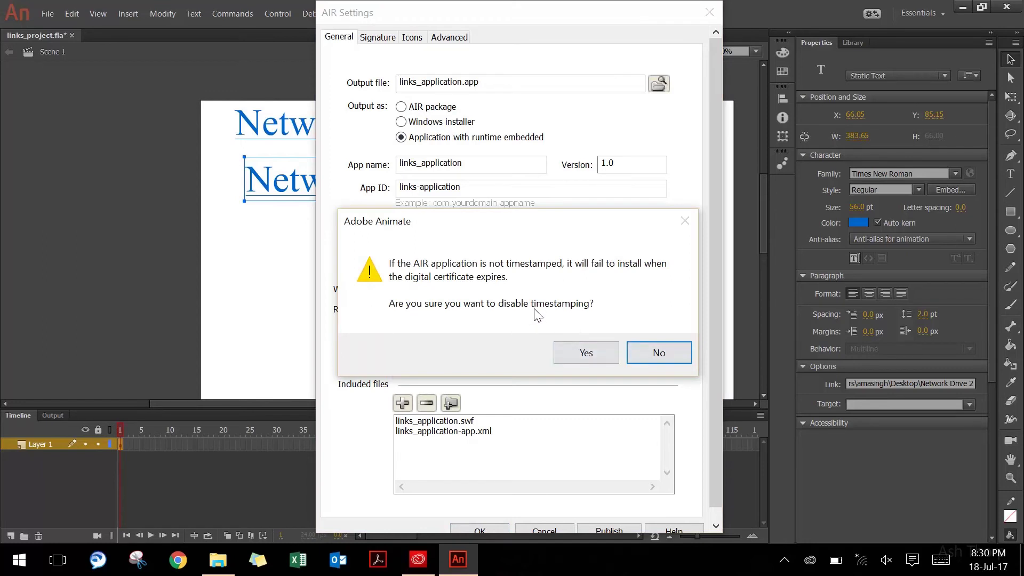
click(578, 355)
Publish the application and dismiss the creation message
click(51, 13)
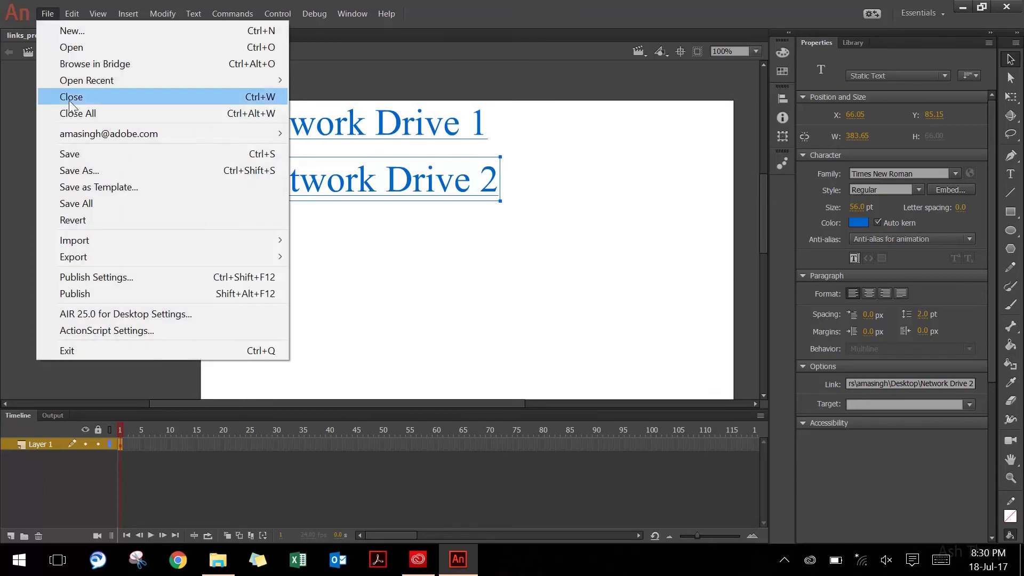
click(89, 295)
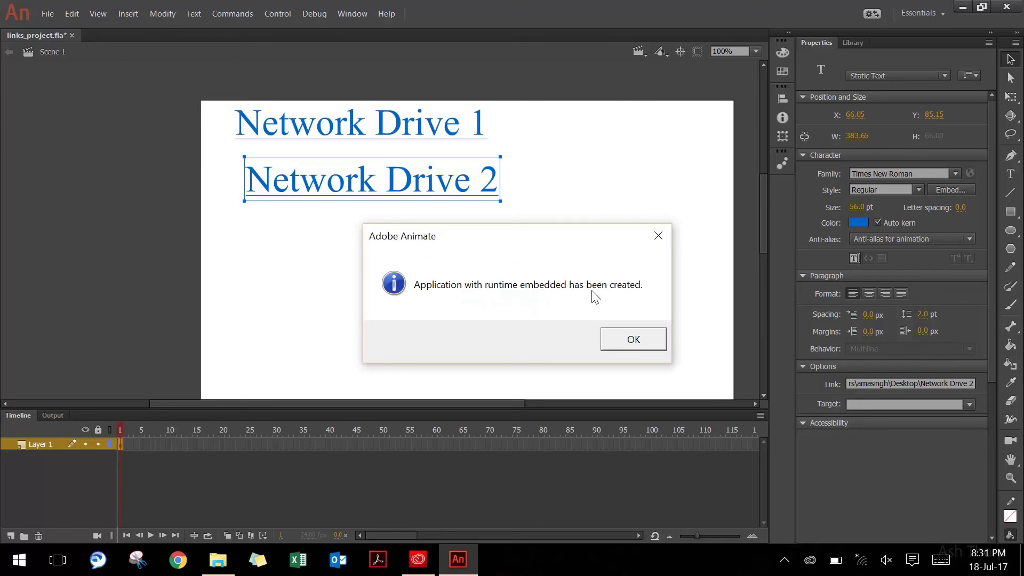
click(626, 342)
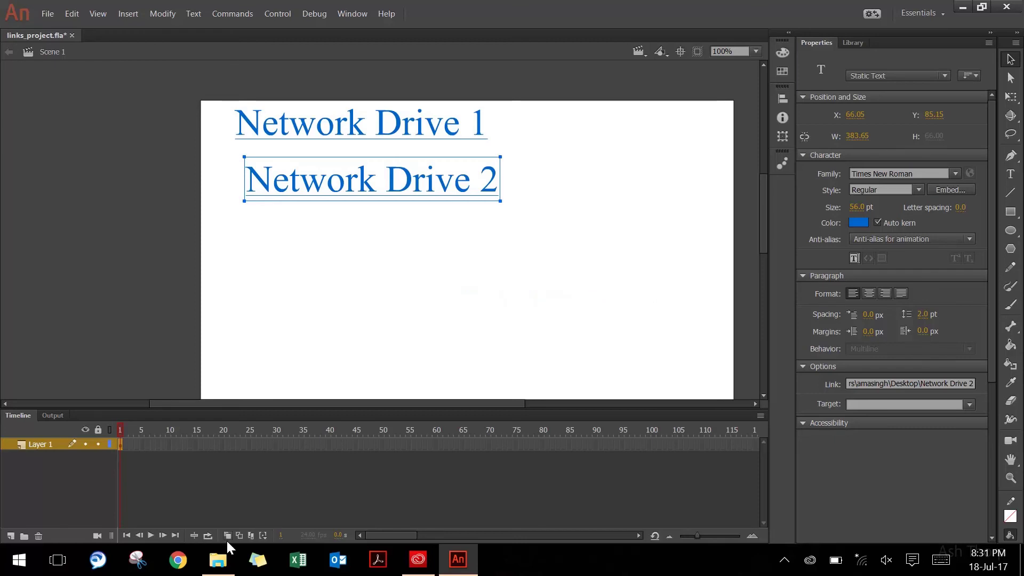
Open Links_To_network\links_application.app in File Explorer and run links_application.exe
click(218, 559)
double_click(124, 175)
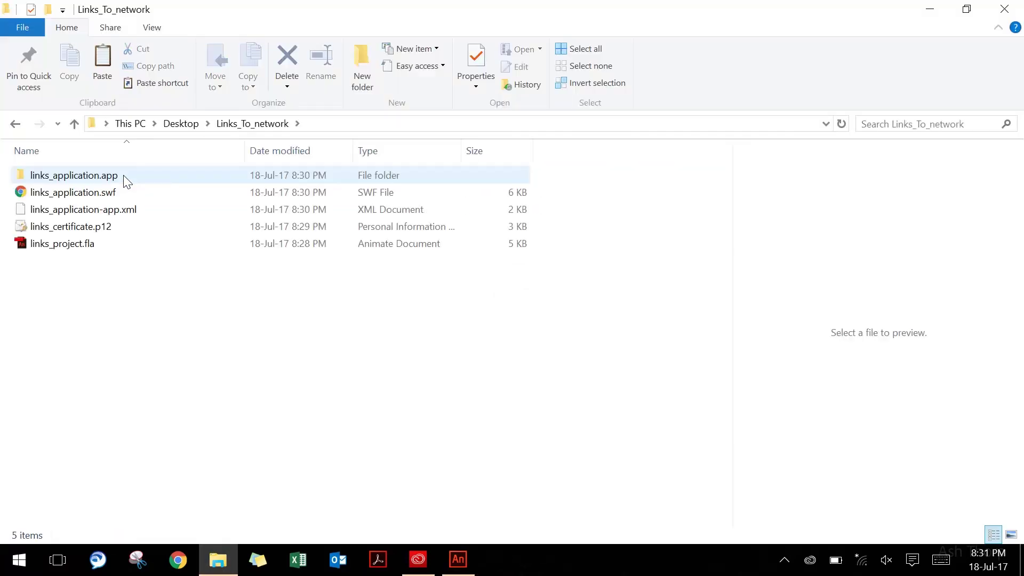
click(123, 175)
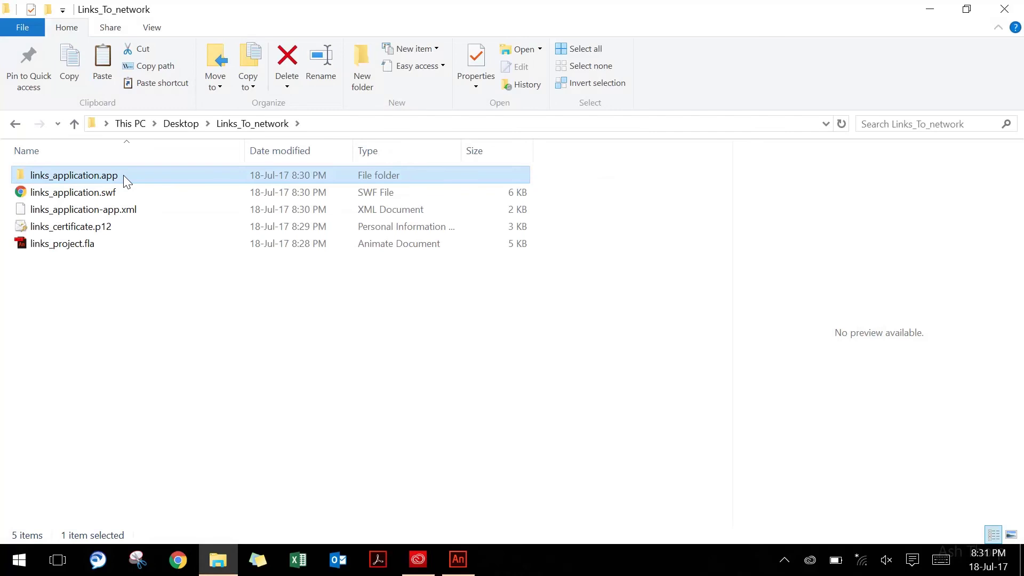
double_click(123, 175)
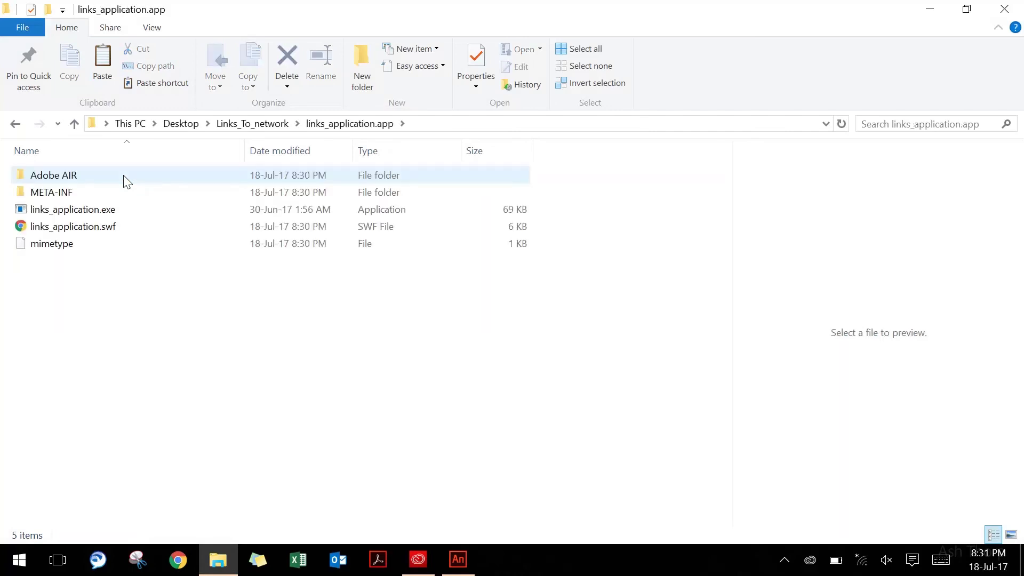
click(115, 211)
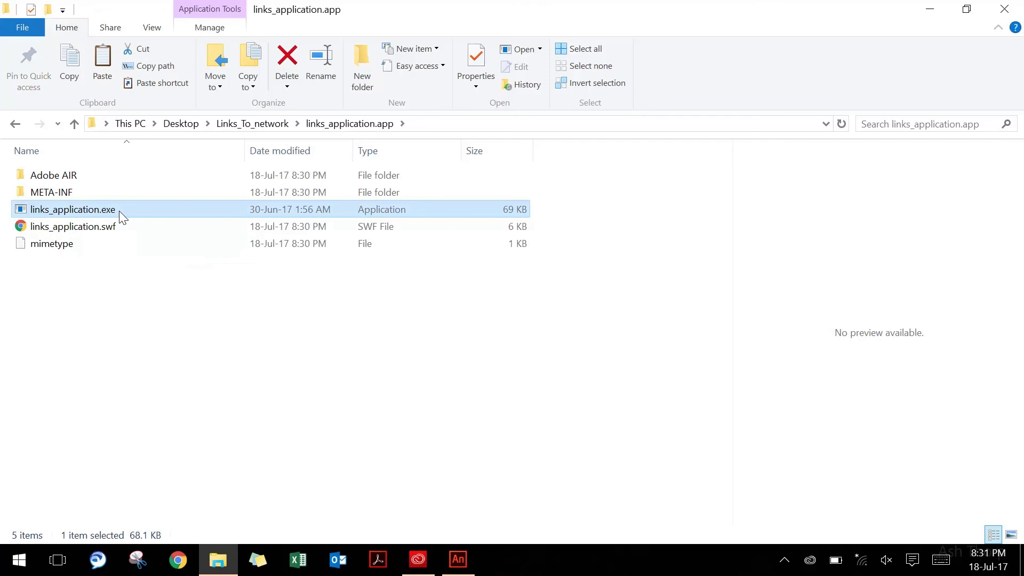
double_click(119, 210)
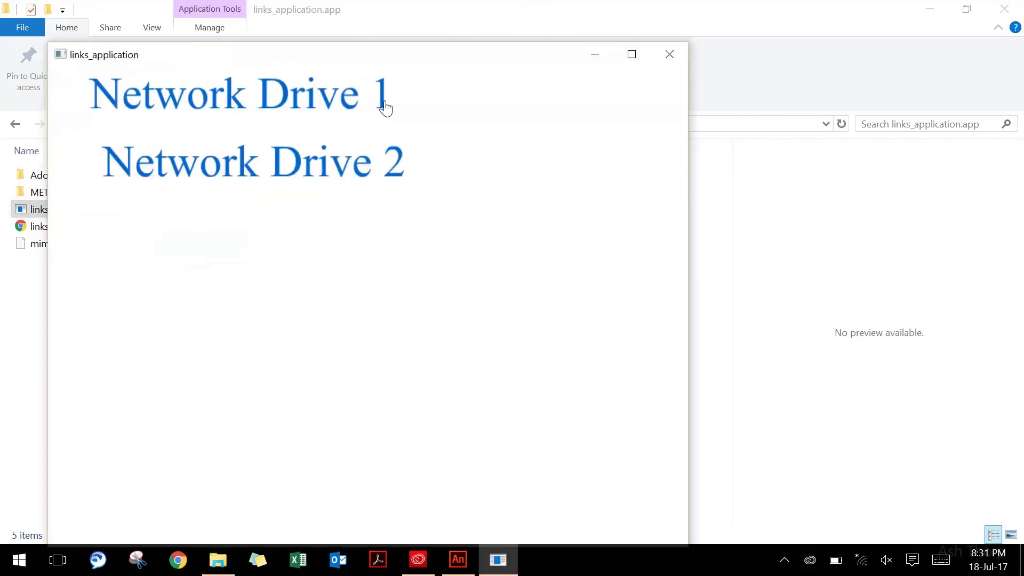
Minimize Explorer, Animate and Creative Cloud, and move the app window up
click(929, 9)
click(963, 8)
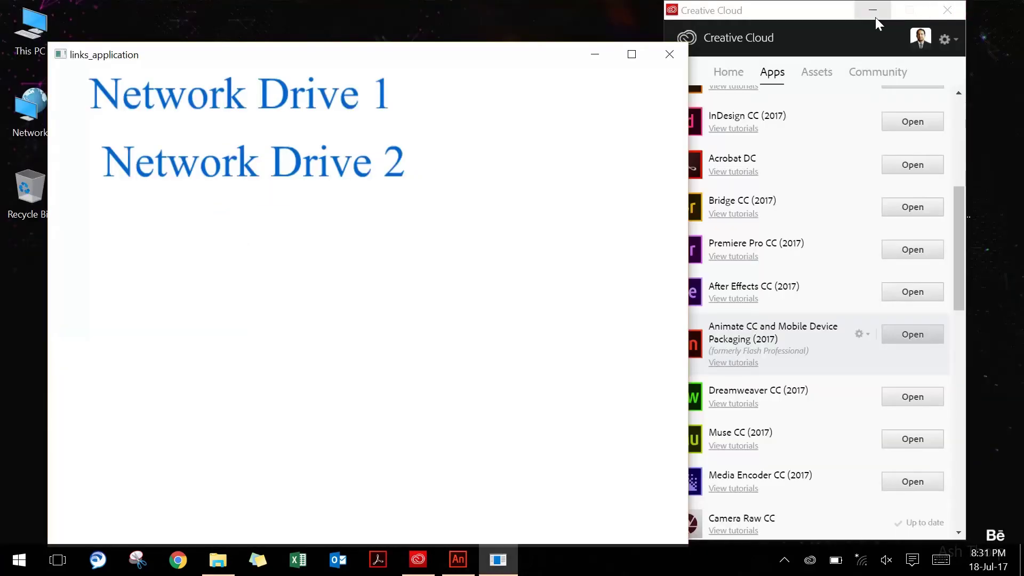
click(874, 14)
drag(529, 54, 592, 25)
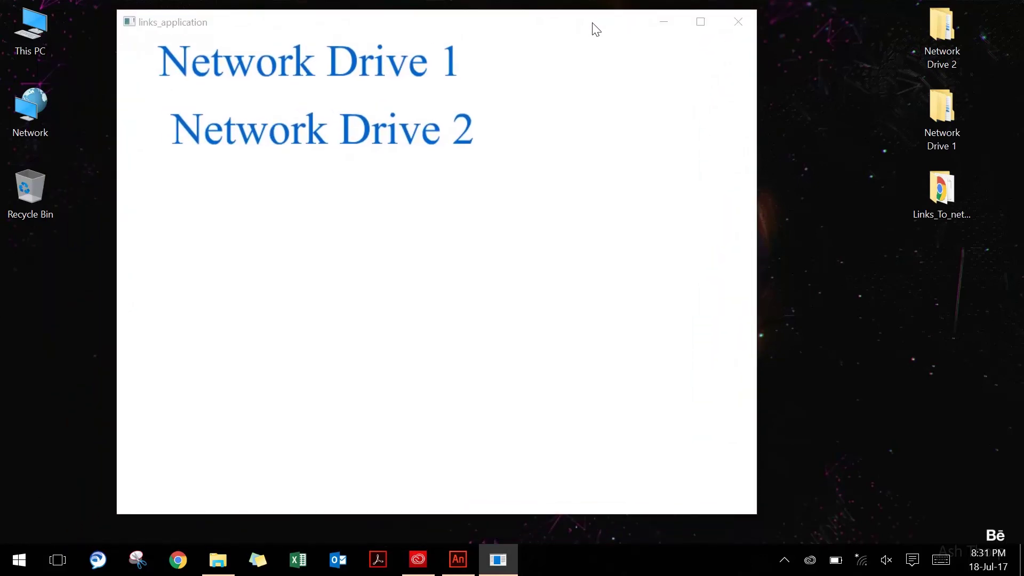
Test the Network Drive 1 and Network Drive 2 links, closing each opened folder
click(417, 72)
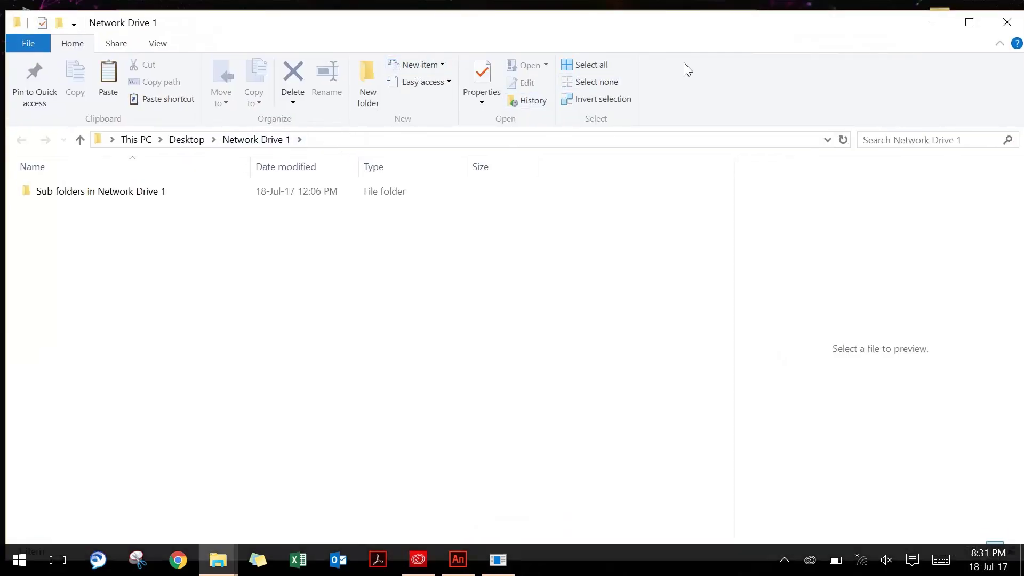
click(1001, 30)
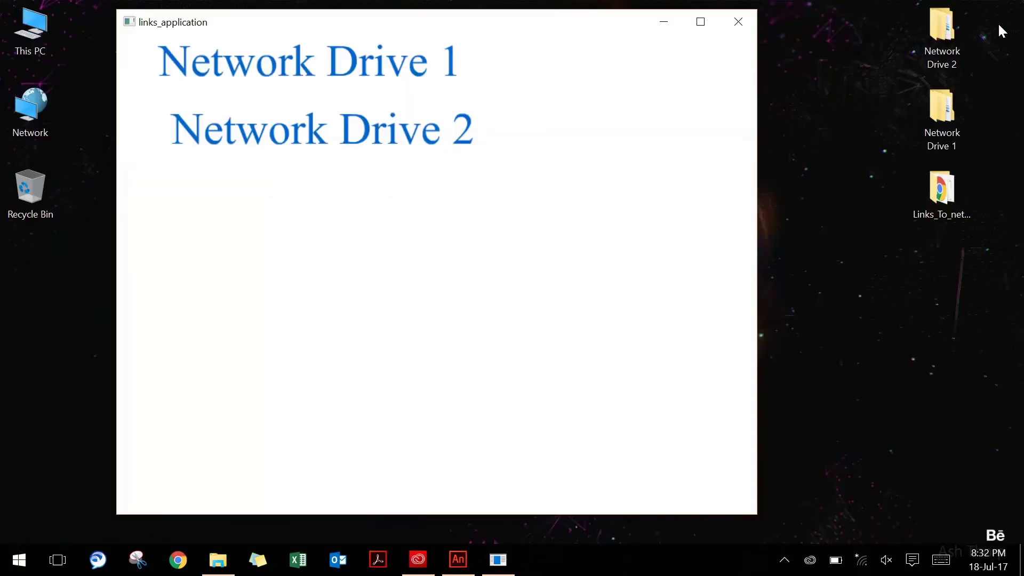
click(436, 143)
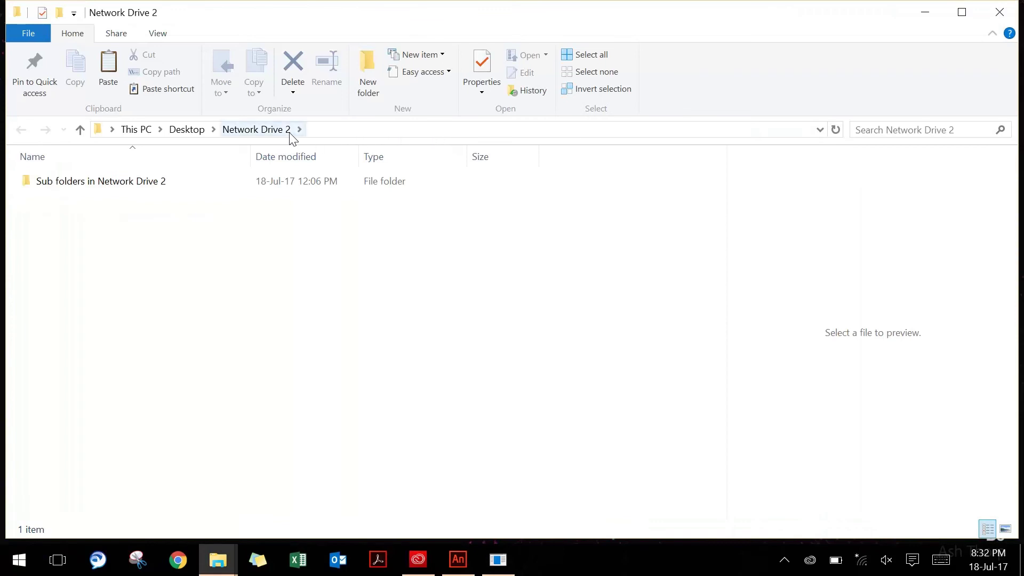
click(997, 18)
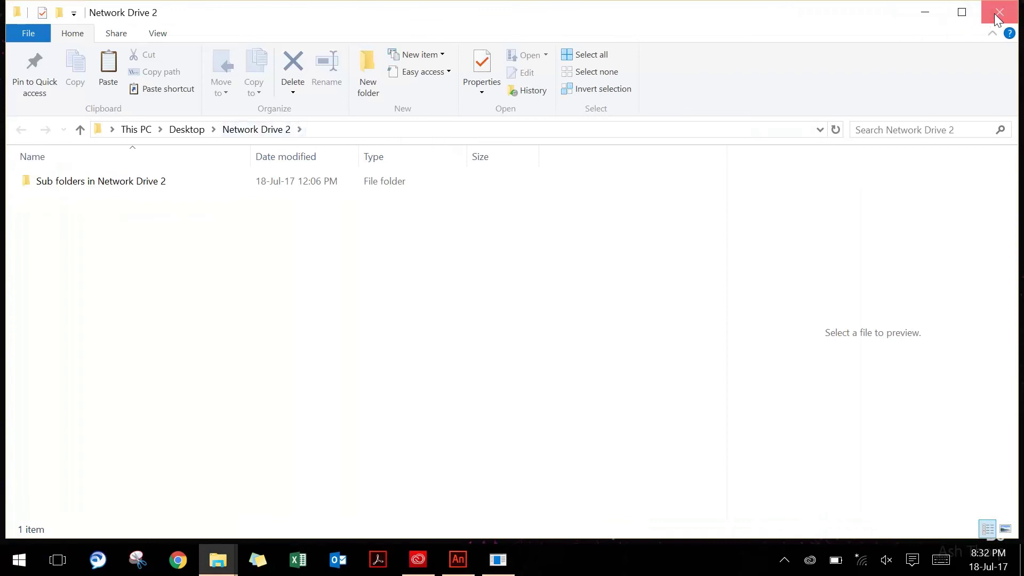